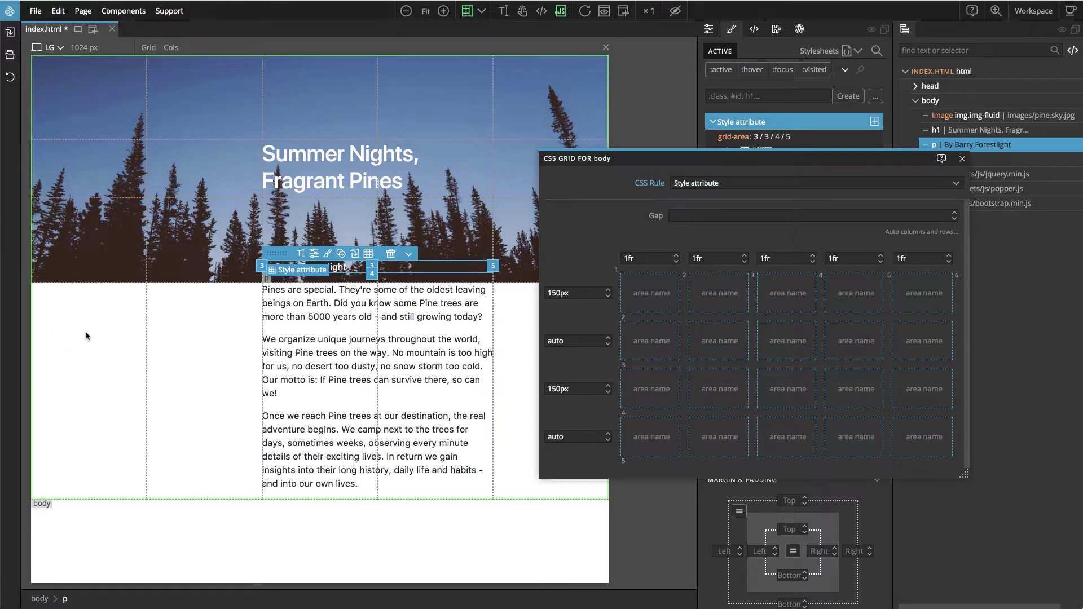
# Close the body's CSS Grid editor to see the paragraph's grid-area 3 / 3 / 4 / 5 rules
pyautogui.click(962, 160)
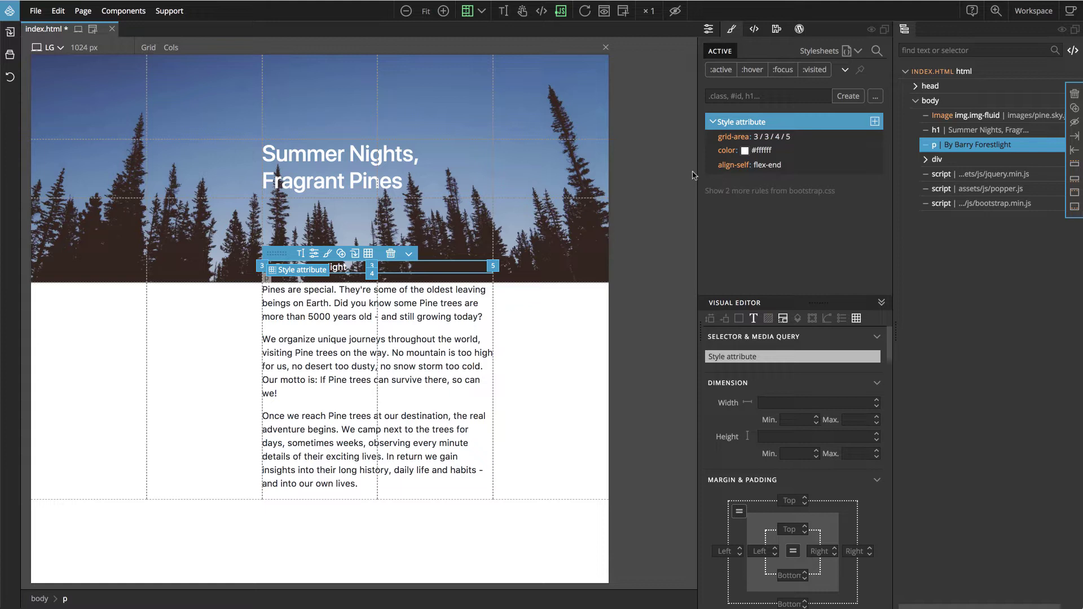
# Insert a Blockquote into the left grid cell below the hero image, at grid-area 4 / 1 / 5 / 2
pyautogui.hotkey('ctrl', 'e')
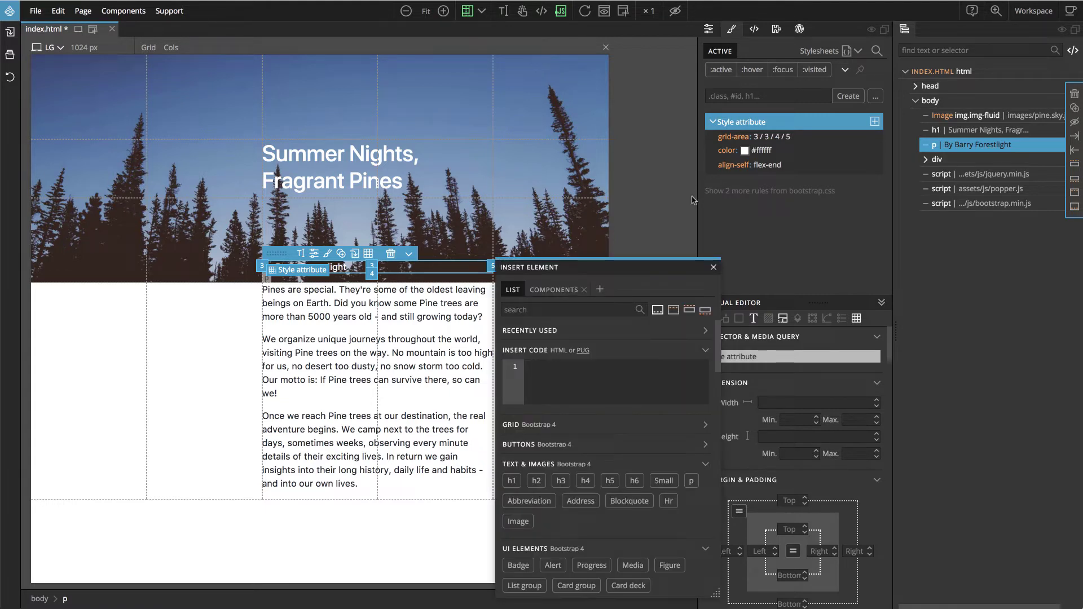
pyautogui.moveTo(611, 265); pyautogui.dragTo(732, 161)
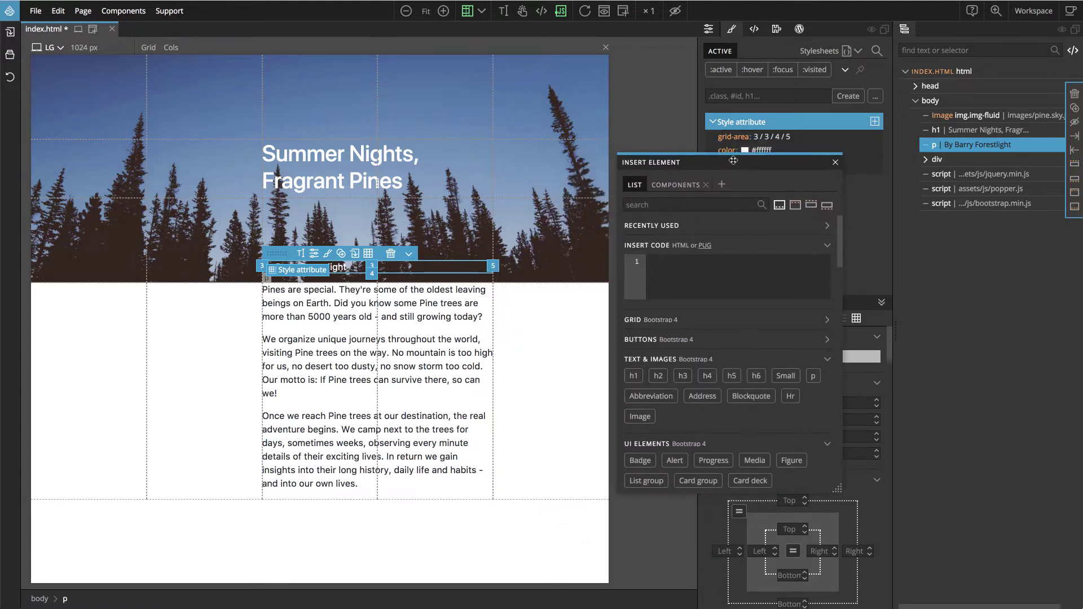
pyautogui.moveTo(751, 397)
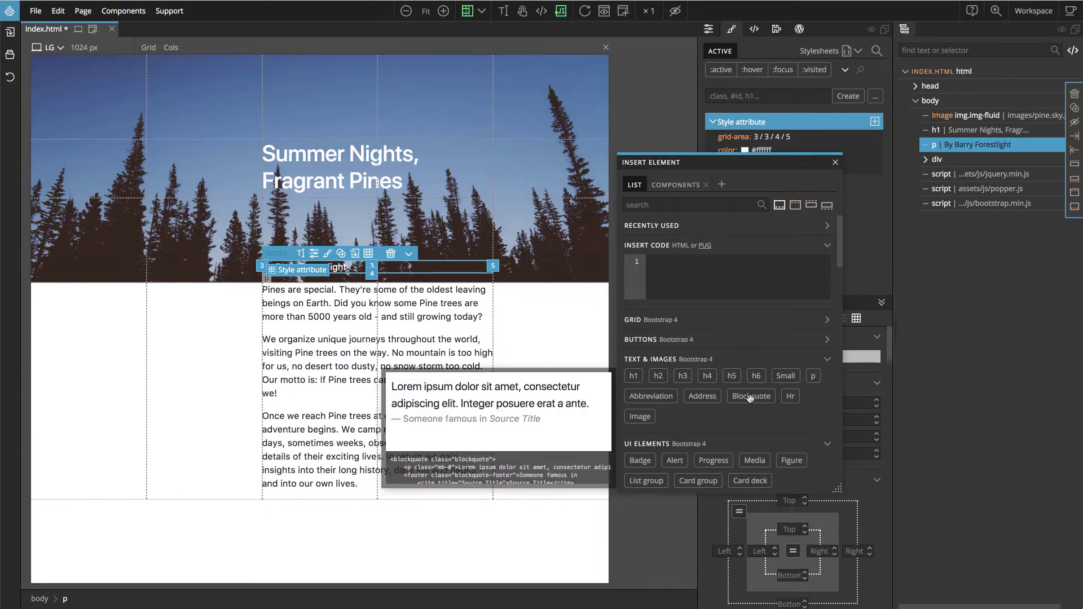
pyautogui.click(750, 399)
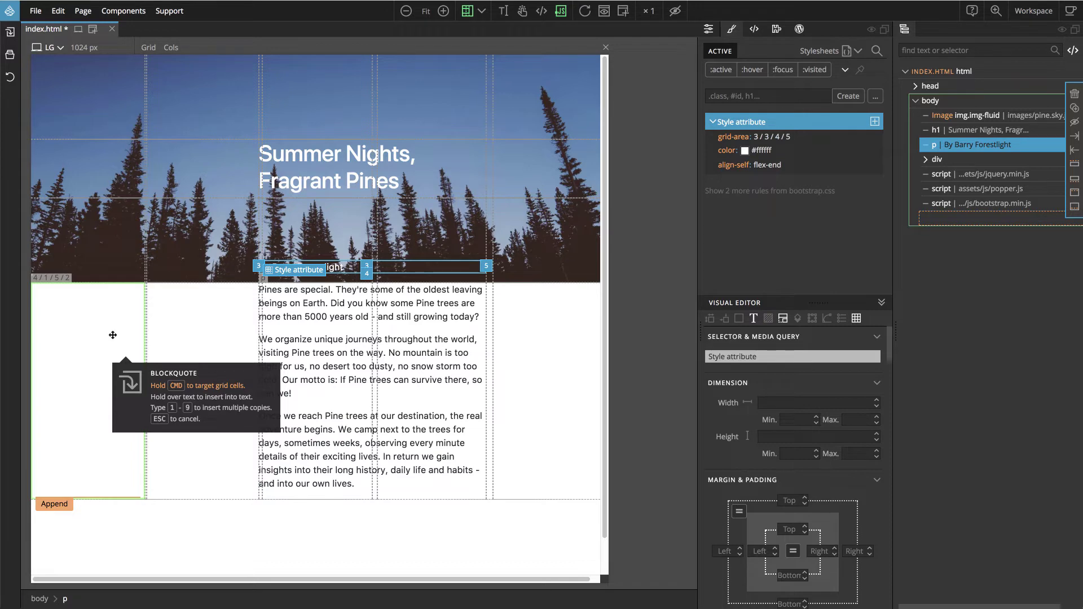
pyautogui.click(113, 335)
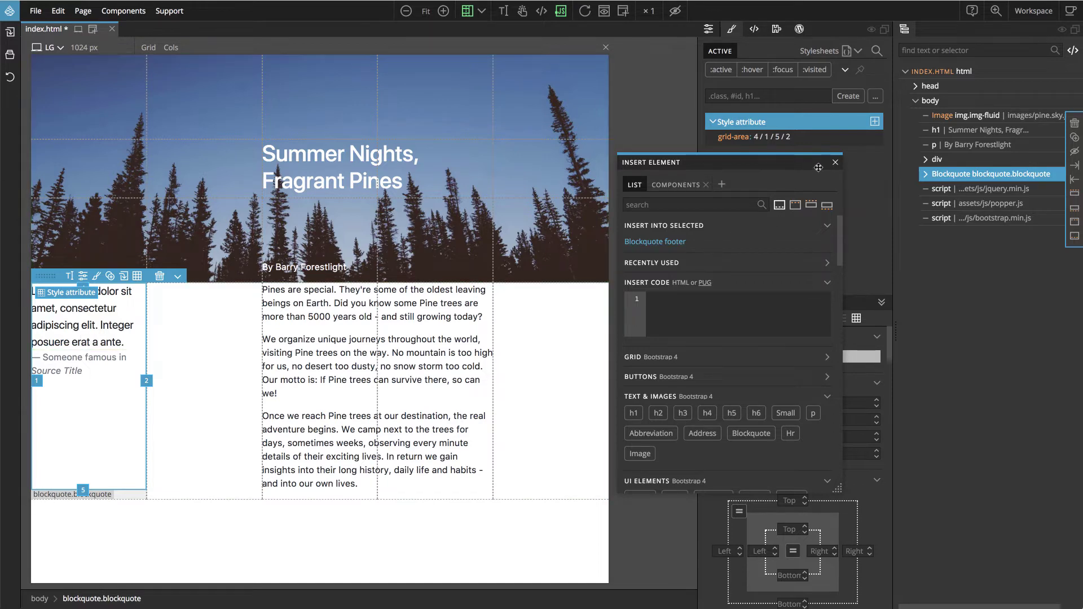
# Replace the blockquote's placeholder with 'We love Pine trees! They're beautiful, strong and they smell great.'
pyautogui.click(836, 163)
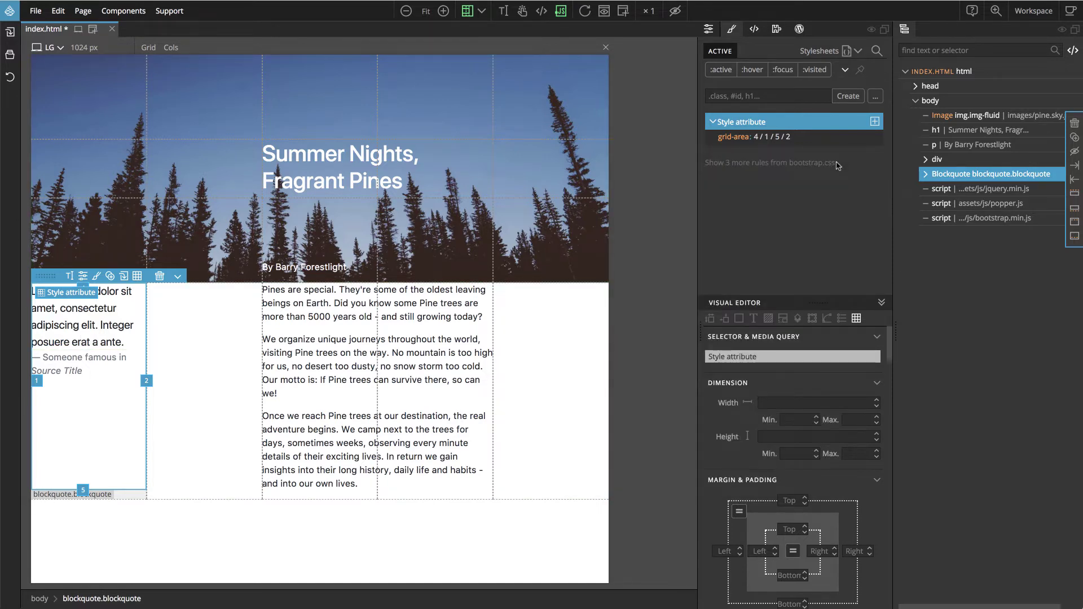
pyautogui.press('super+Tab')
pyautogui.press('Tab')
pyautogui.press('Tab')
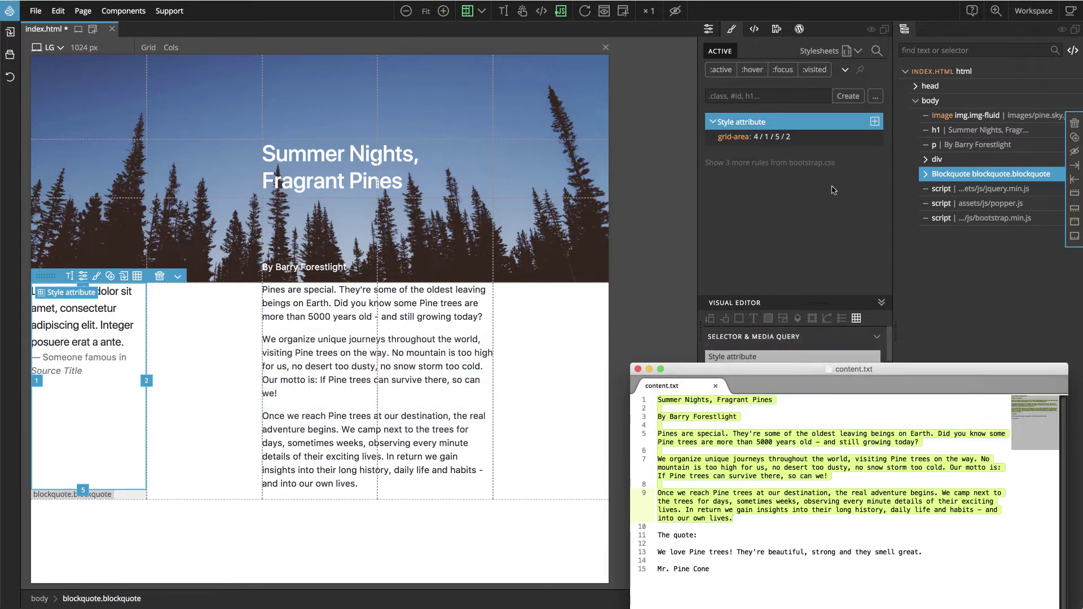
pyautogui.moveTo(658, 552); pyautogui.dragTo(928, 550)
pyautogui.hotkey('ctrl', 'c')
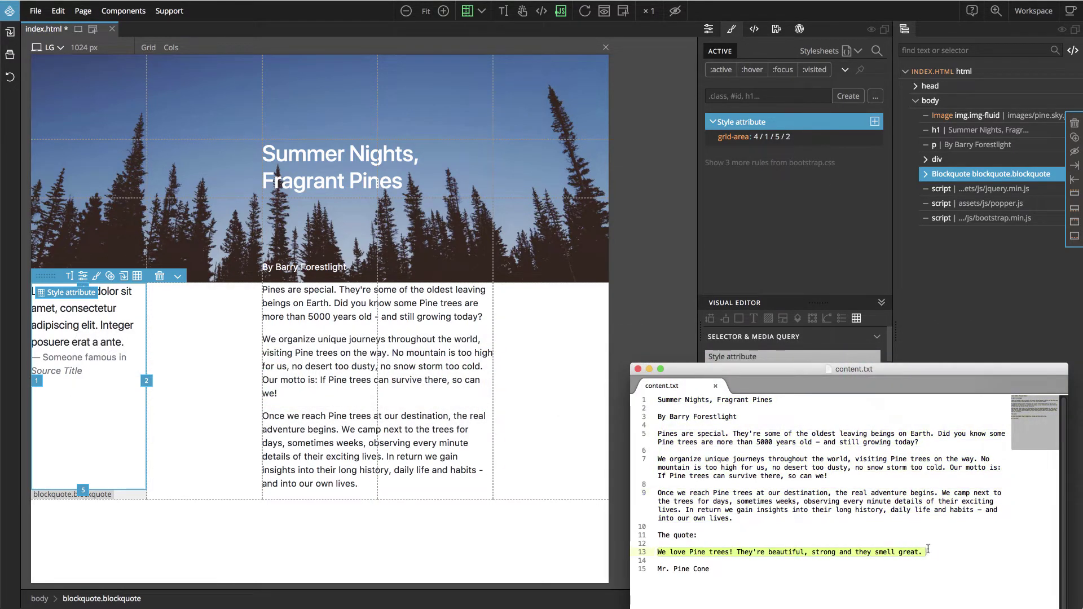
pyautogui.click(80, 315)
pyautogui.doubleClick(96, 324)
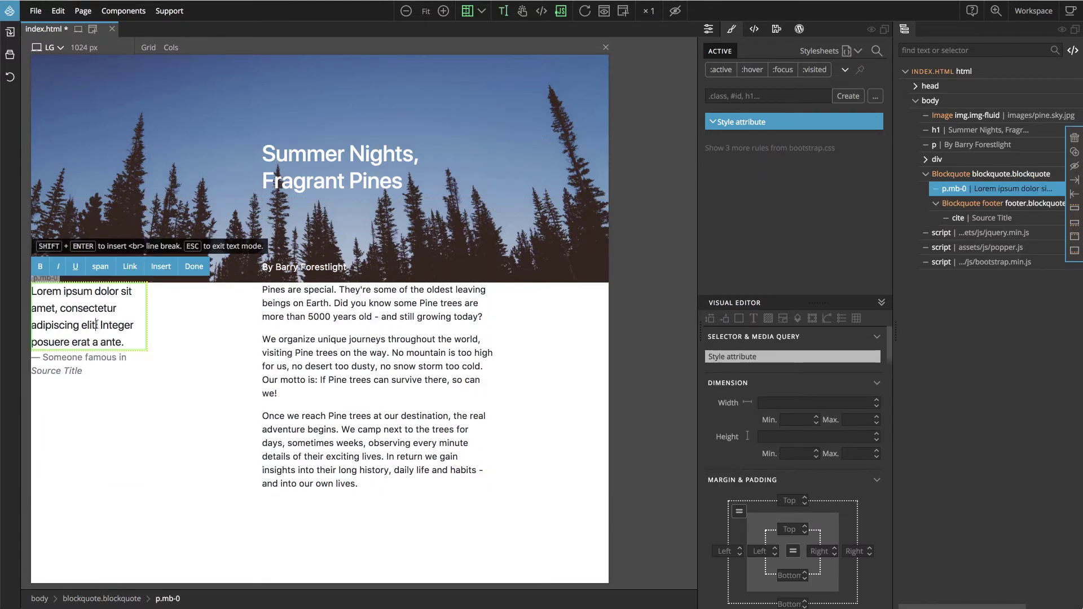
pyautogui.moveTo(123, 342); pyautogui.dragTo(33, 293)
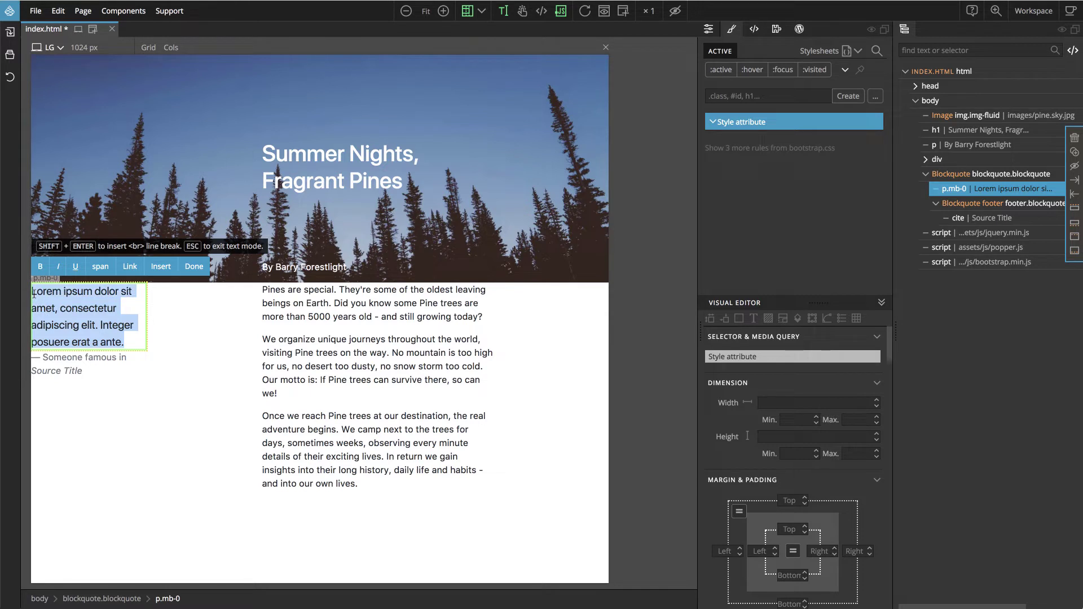
pyautogui.hotkey('ctrl', 'v')
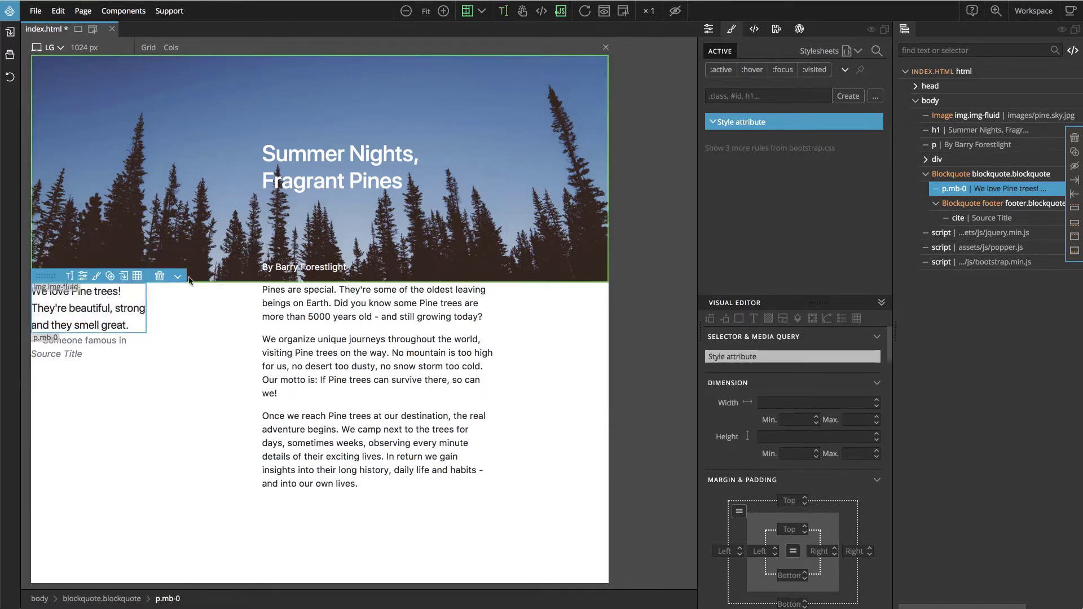
pyautogui.click(191, 272)
# Copy the name Mr. Pine Cone from line 15 of content.txt and select the blockquote's footer
pyautogui.press('super+Tab')
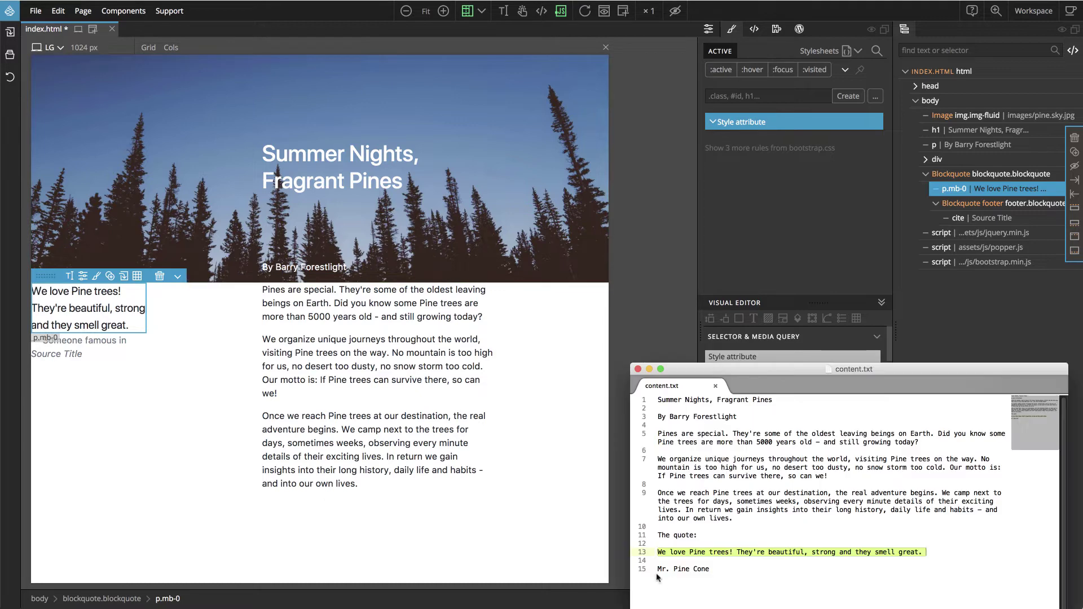
pyautogui.moveTo(657, 568); pyautogui.dragTo(712, 565)
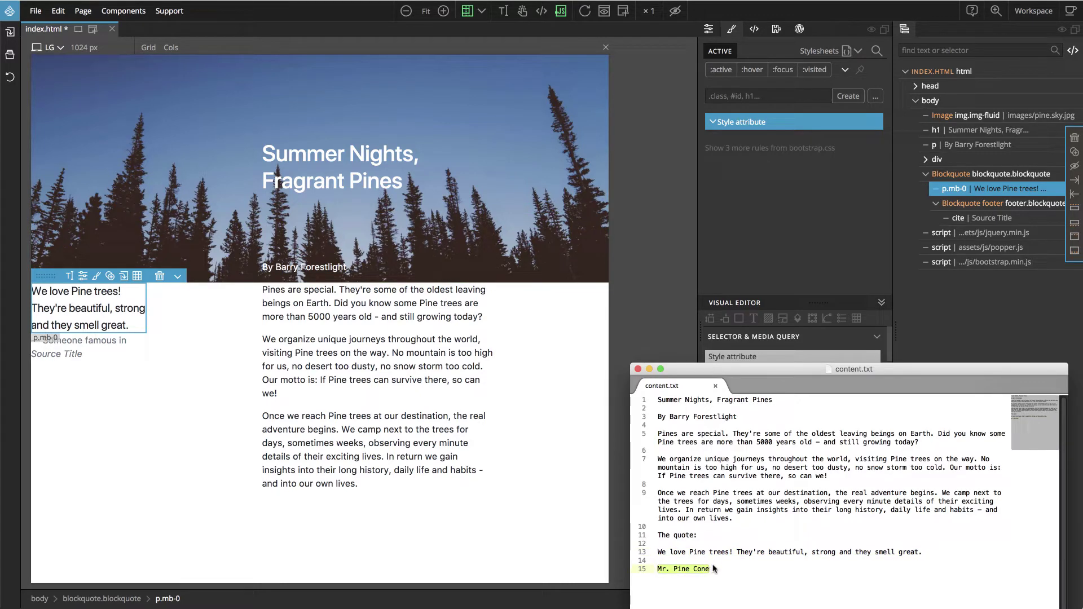
pyautogui.press('super+Tab')
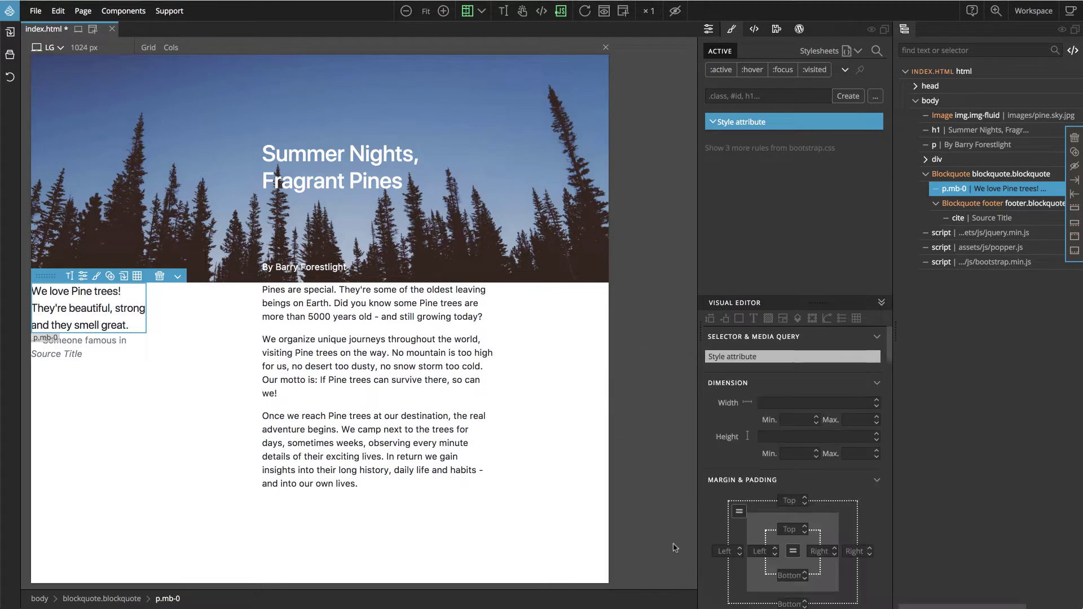
pyautogui.click(109, 348)
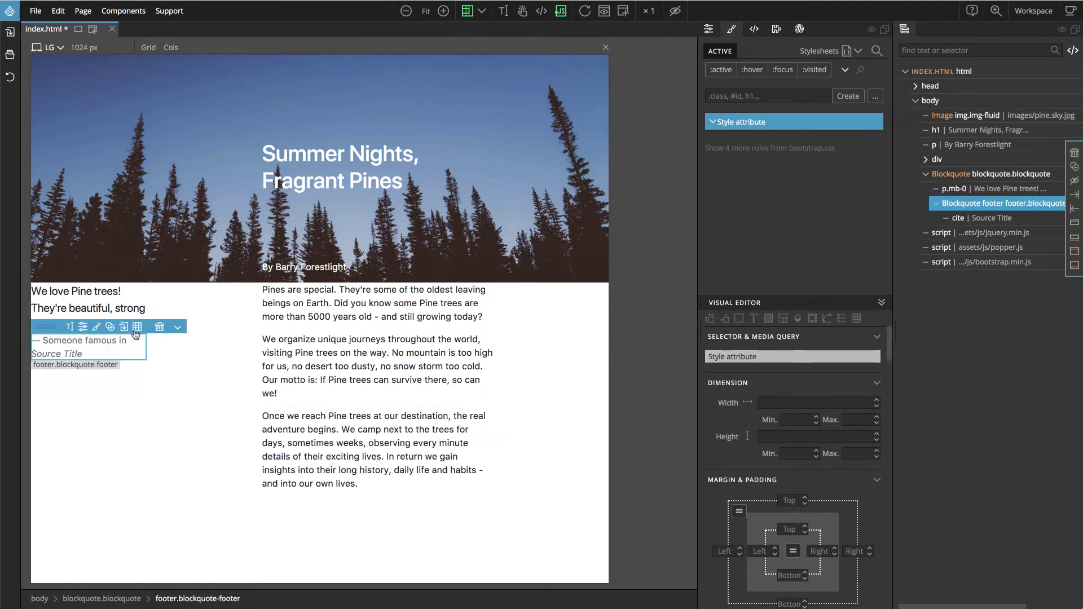
# Set the blockquote's Citation property to Mr. Pine Cone
pyautogui.click(114, 599)
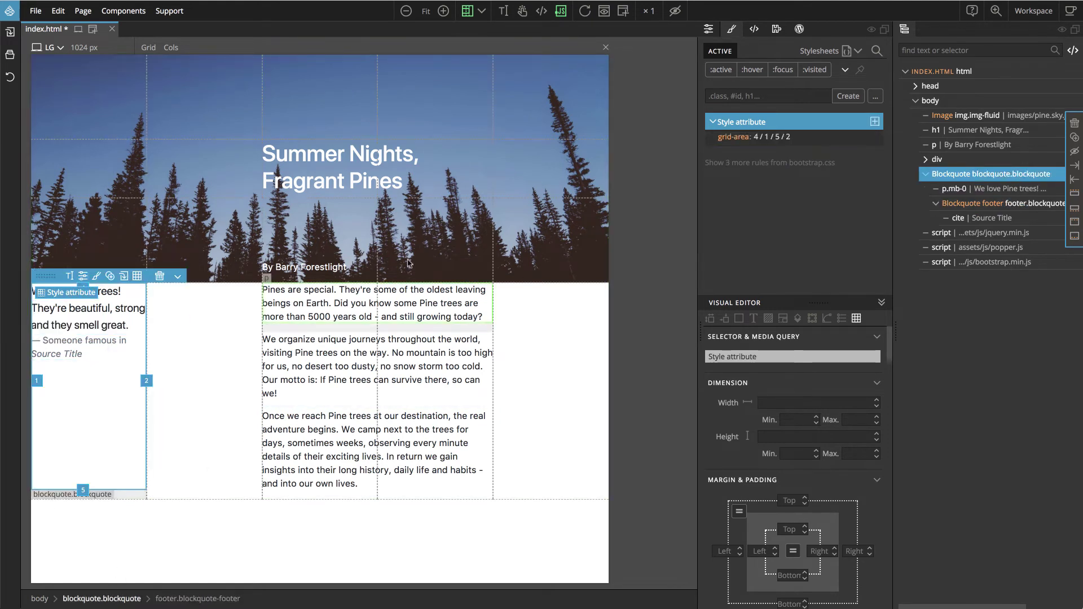
pyautogui.click(709, 30)
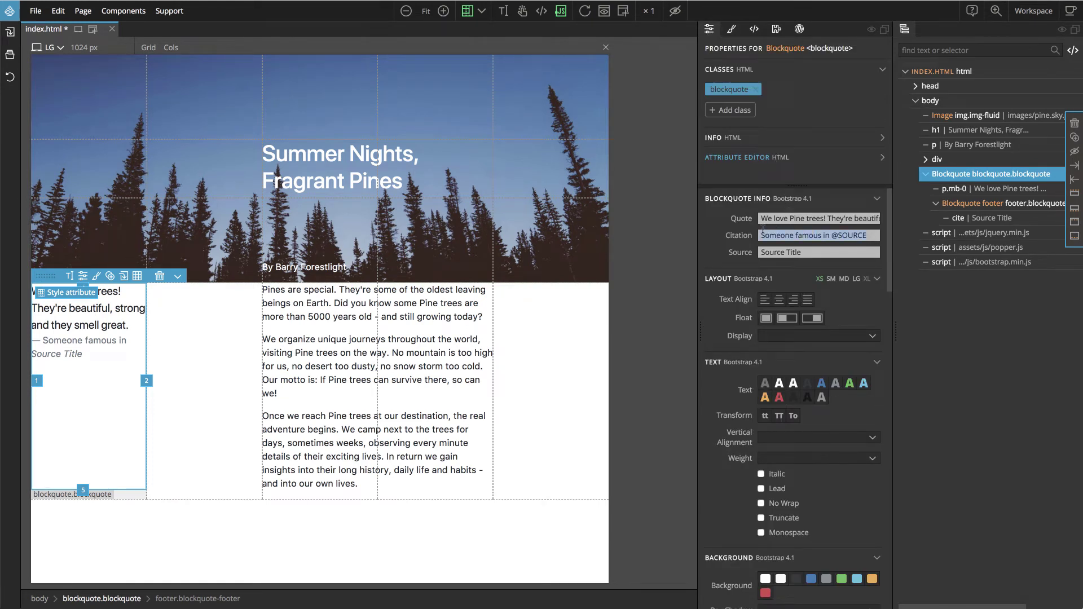
pyautogui.write('Mr. Pine Cone')
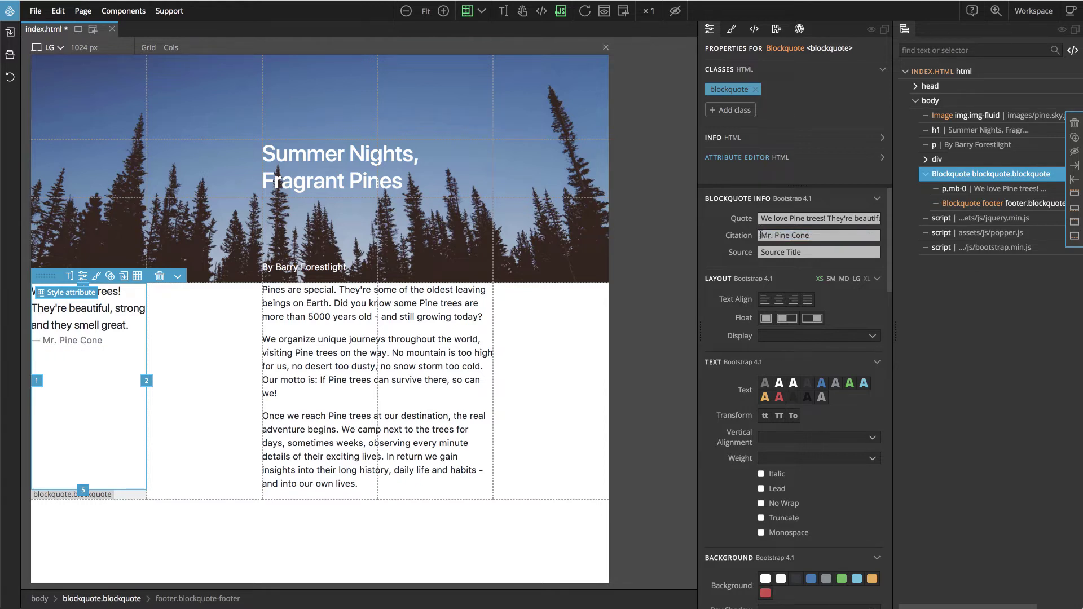
pyautogui.click(731, 30)
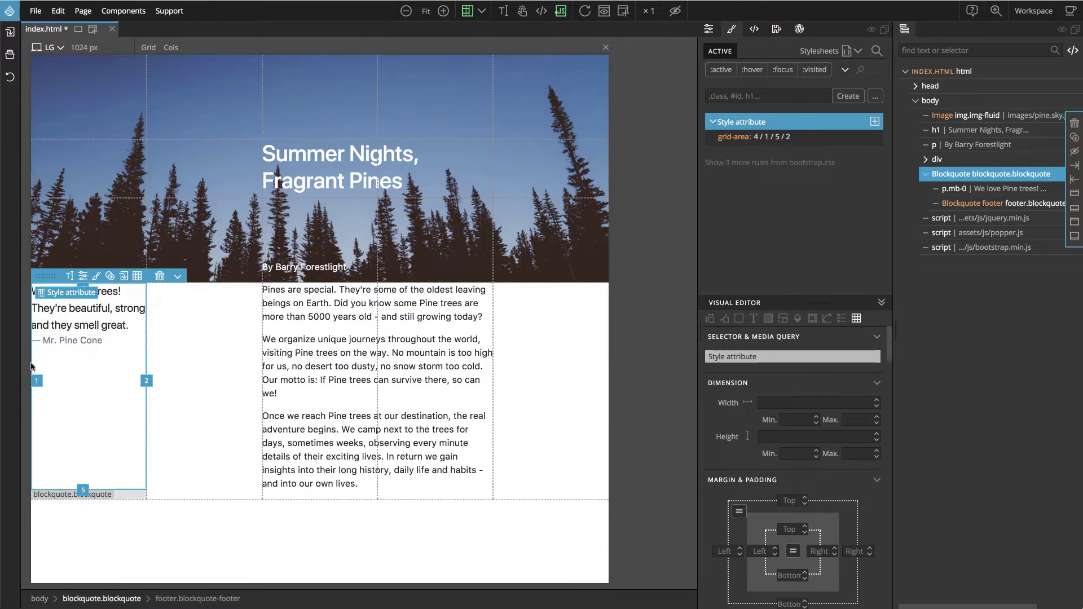
# Reopen the body's grid editor and insert a new 1fr column, making six columns
pyautogui.click(59, 294)
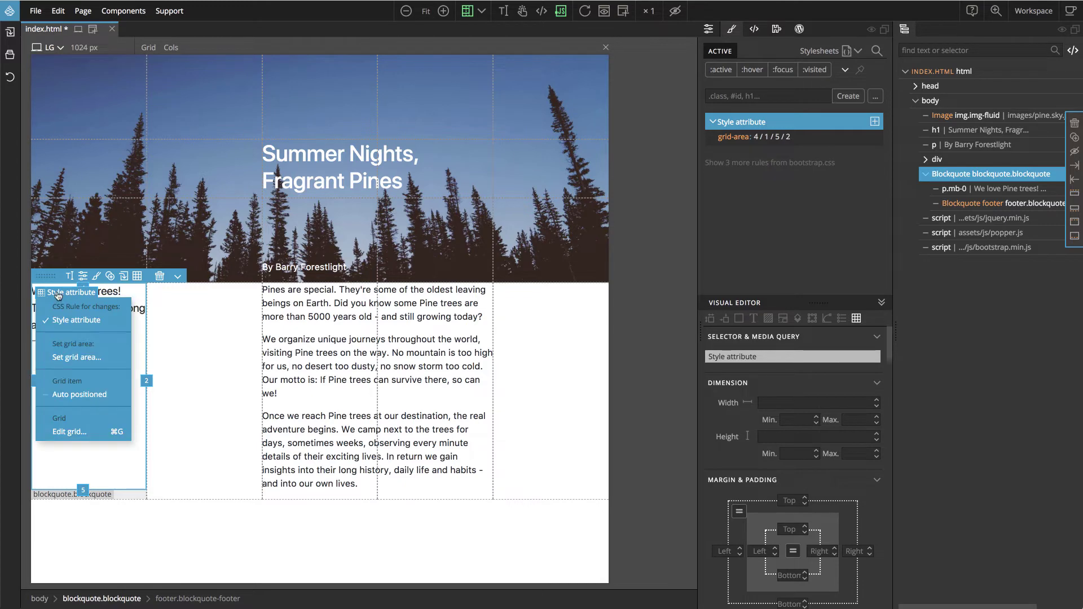
pyautogui.click(79, 432)
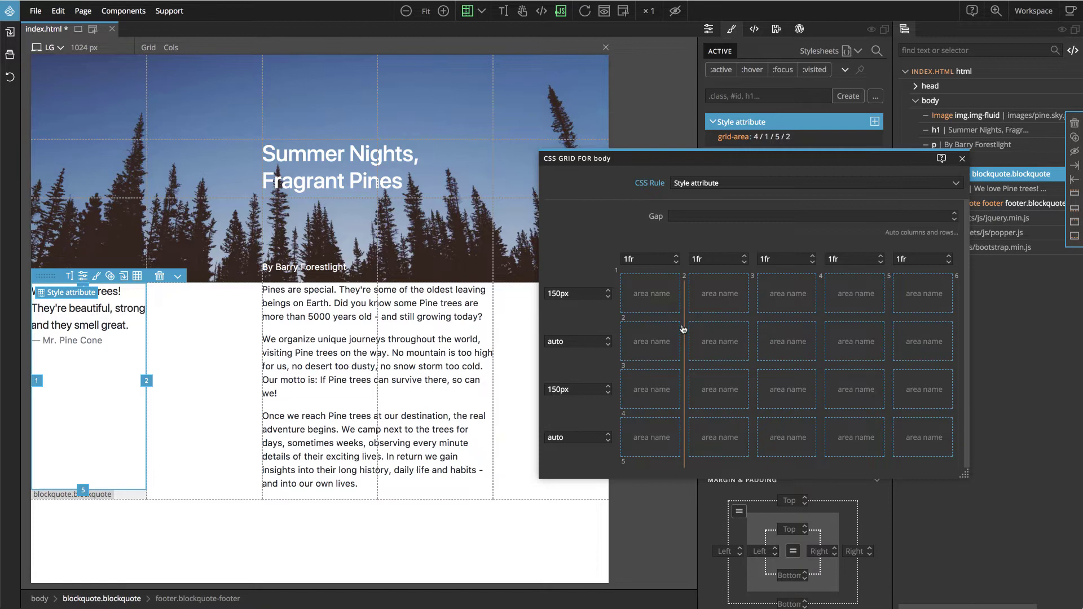
pyautogui.scroll(-1, 646, 326)
pyautogui.moveTo(644, 233)
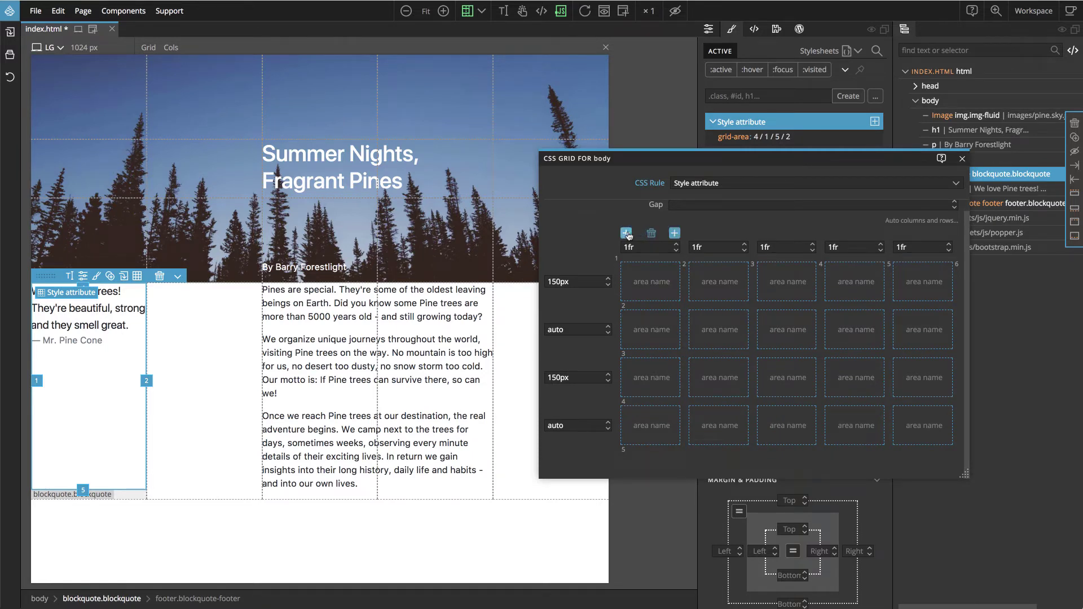
pyautogui.click(627, 233)
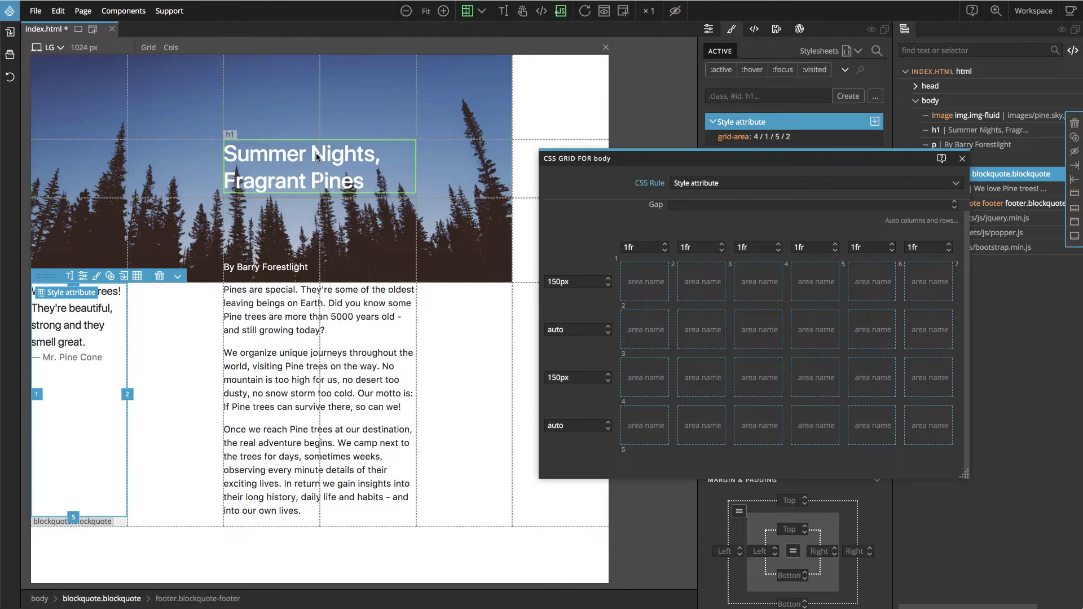
# Stretch the hero image to the grid's right edge and shift the Summer Nights heading one column right
pyautogui.click(511, 163)
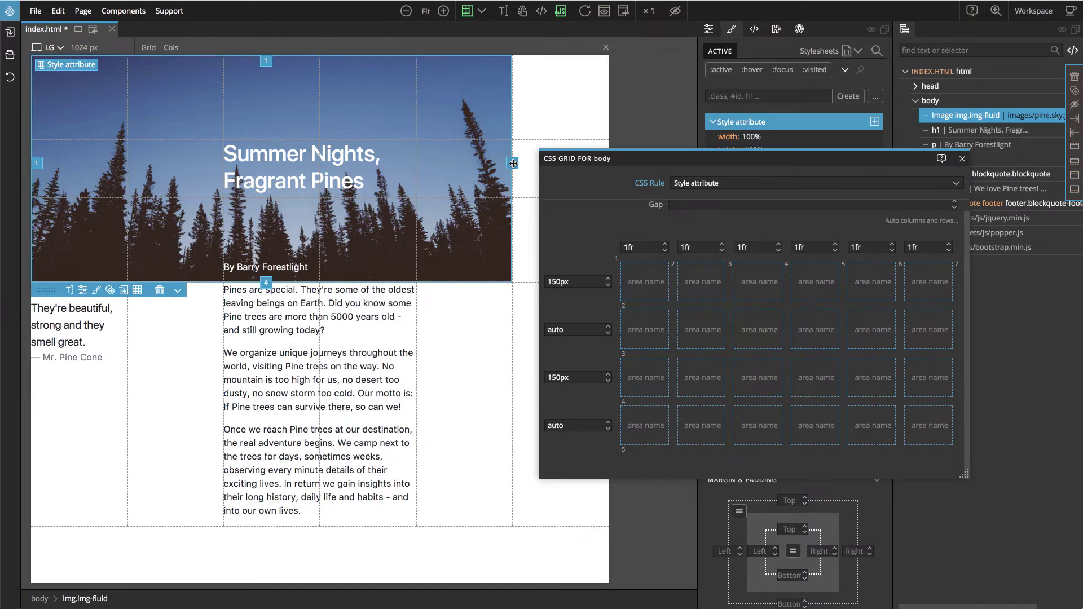
pyautogui.moveTo(512, 163); pyautogui.dragTo(606, 164)
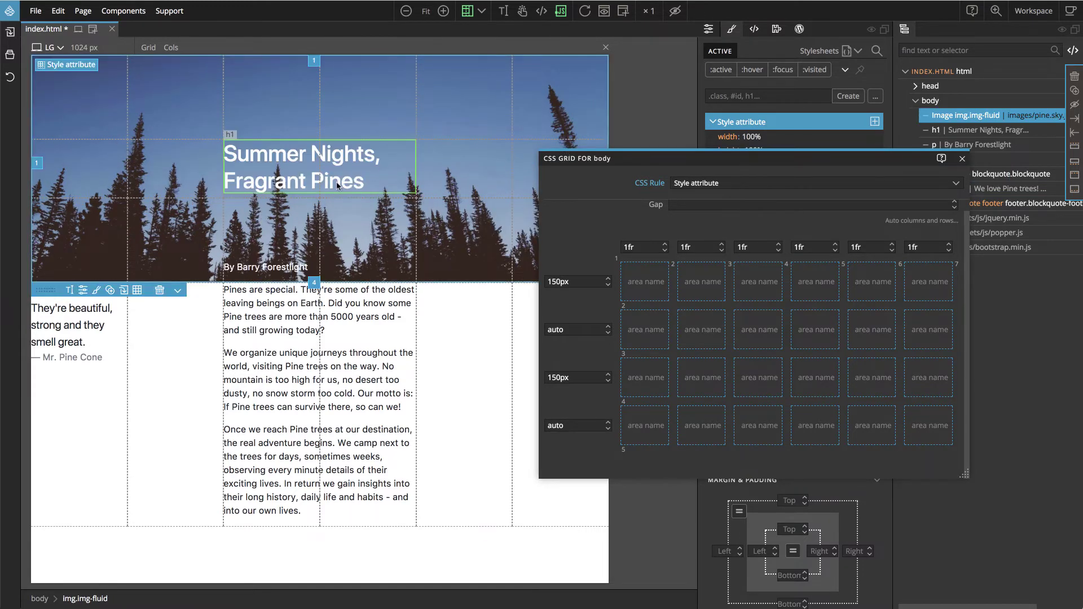
pyautogui.click(337, 186)
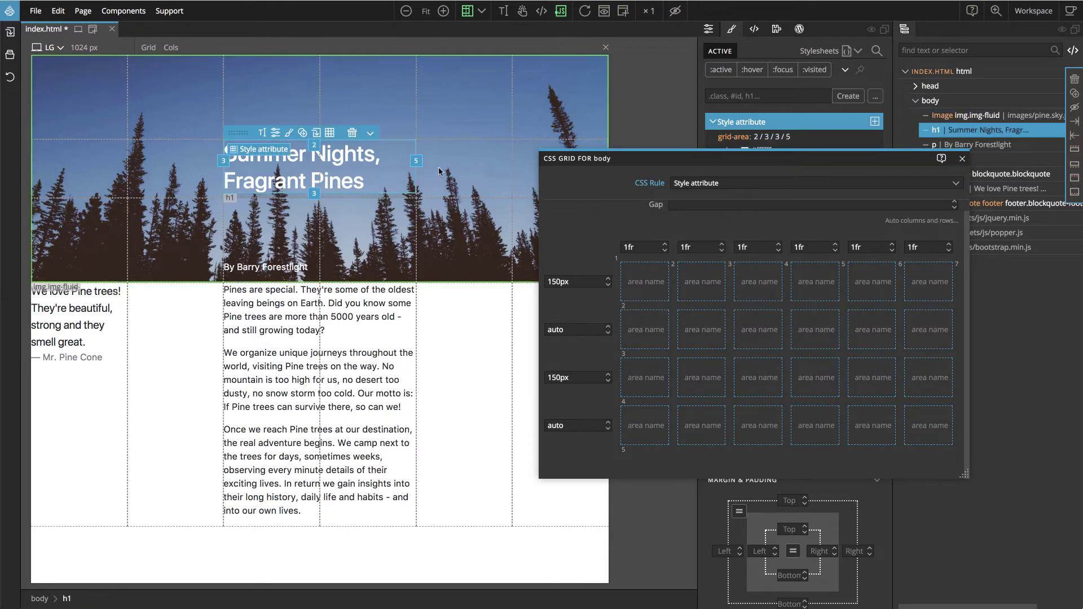
pyautogui.moveTo(417, 161); pyautogui.dragTo(486, 161)
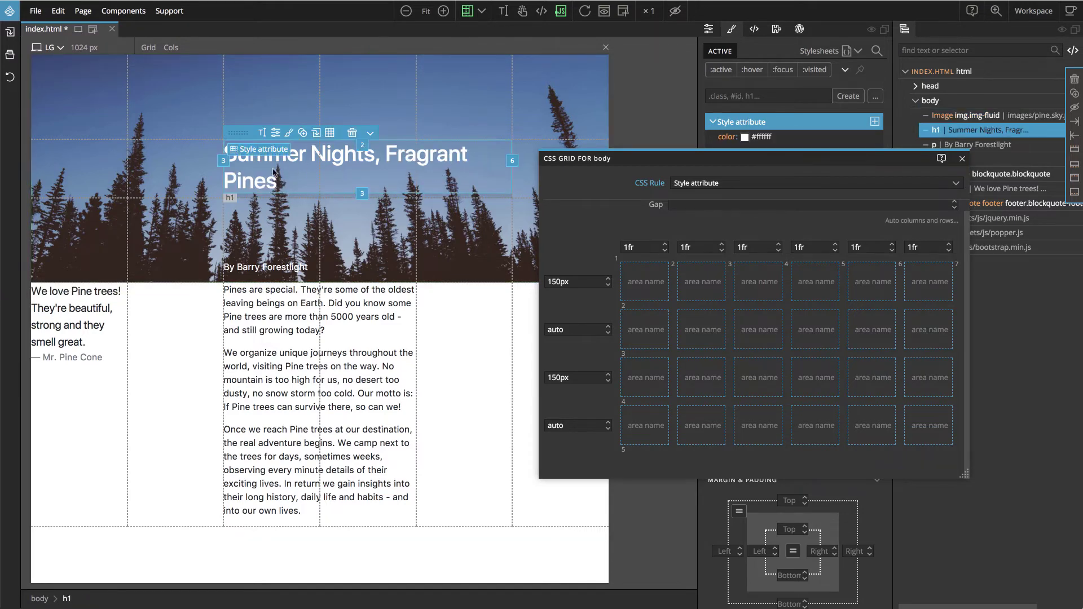
pyautogui.moveTo(223, 162); pyautogui.dragTo(320, 161)
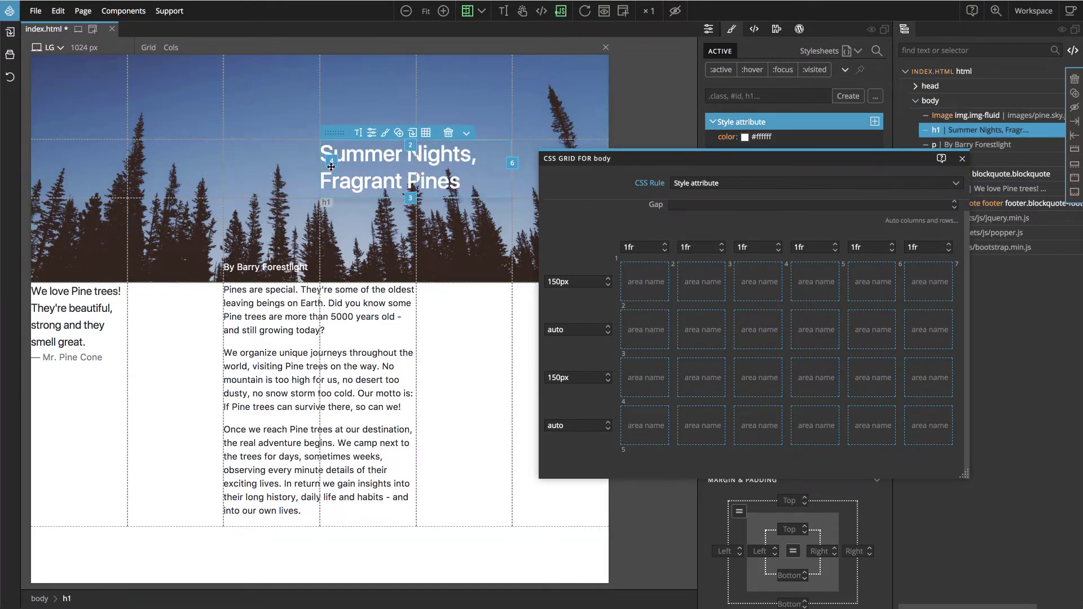
# Shift the byline, the 'Pines are special' text block and the quote one column right (quote at 4 / 2 / 5 / 3)
pyautogui.click(291, 273)
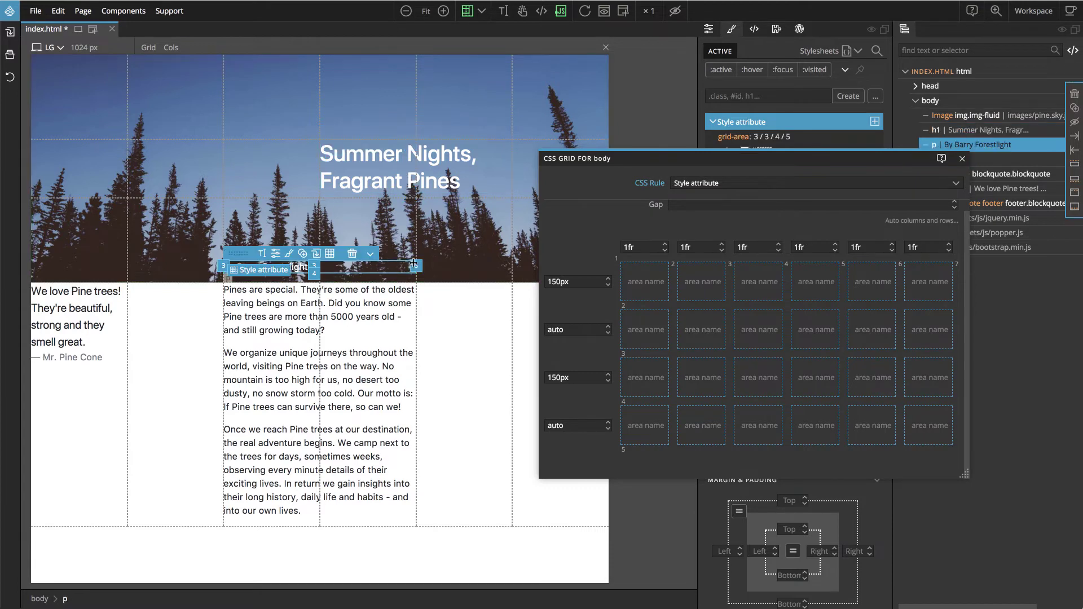
pyautogui.moveTo(418, 265); pyautogui.dragTo(511, 265)
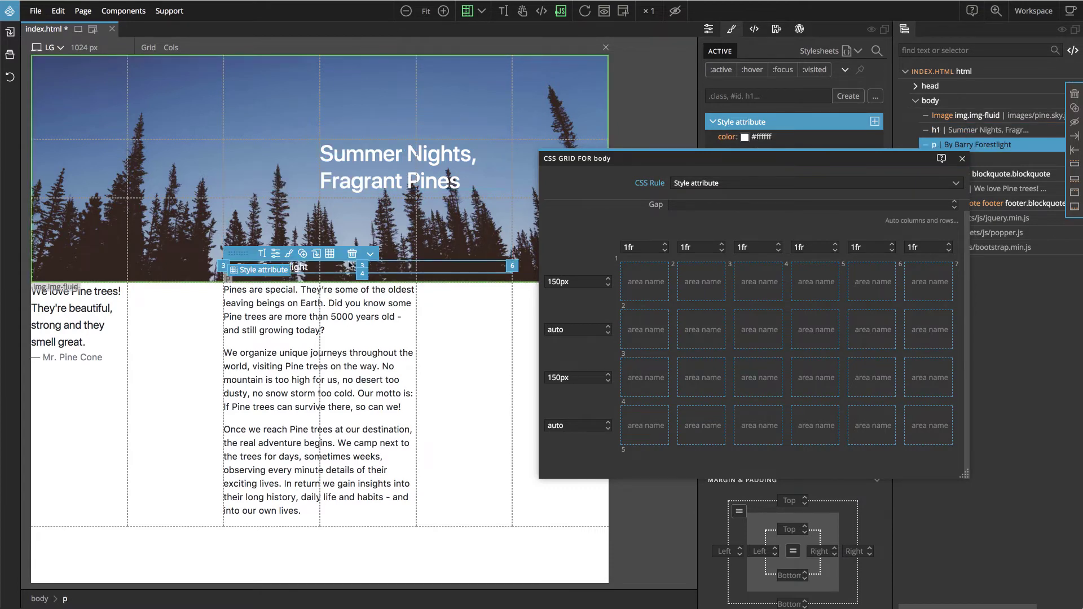
pyautogui.moveTo(243, 271); pyautogui.dragTo(332, 289)
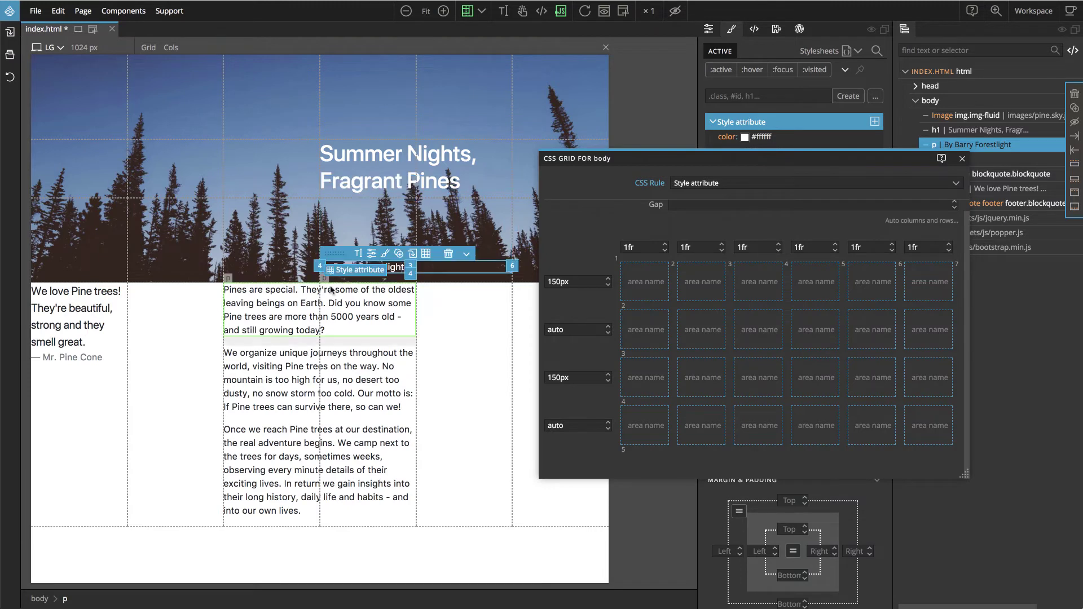
pyautogui.click(371, 343)
pyautogui.moveTo(415, 398); pyautogui.dragTo(511, 389)
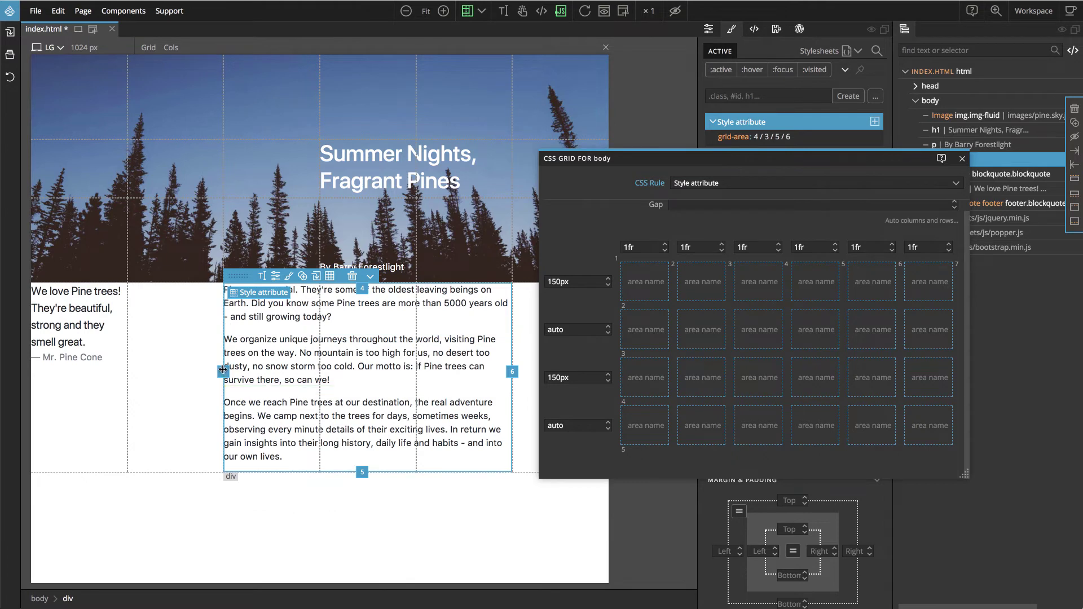
pyautogui.moveTo(223, 377); pyautogui.dragTo(338, 365)
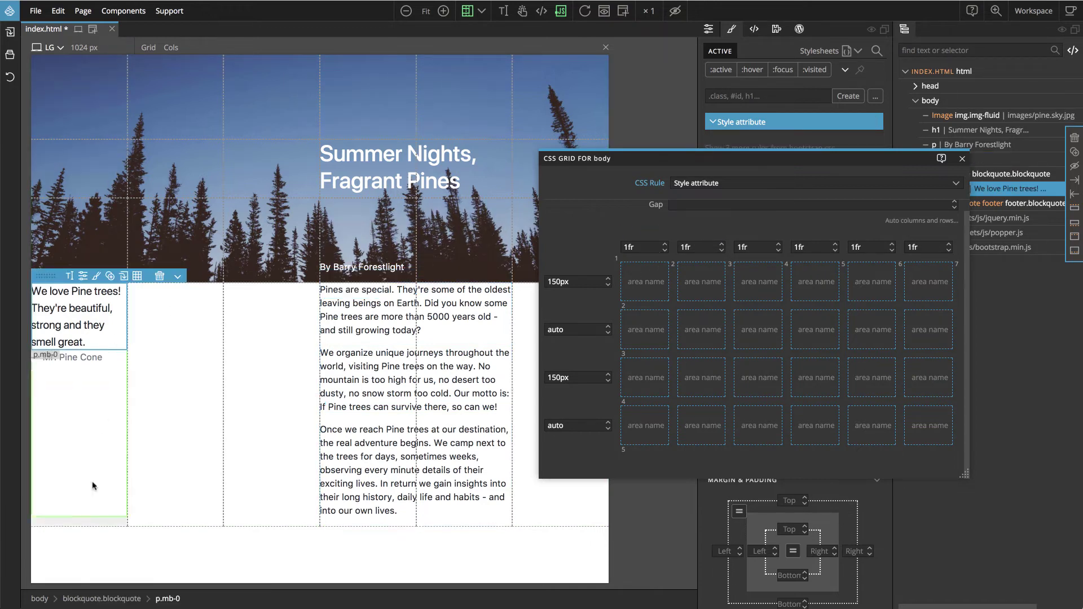
pyautogui.click(85, 496)
pyautogui.moveTo(126, 394); pyautogui.dragTo(201, 391)
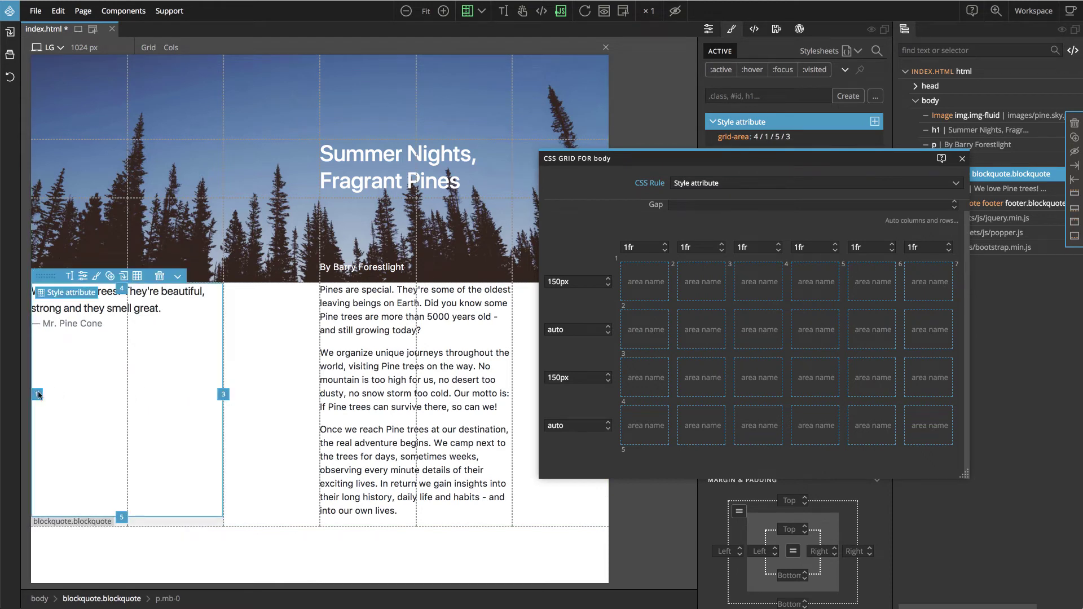
pyautogui.moveTo(37, 394); pyautogui.dragTo(144, 392)
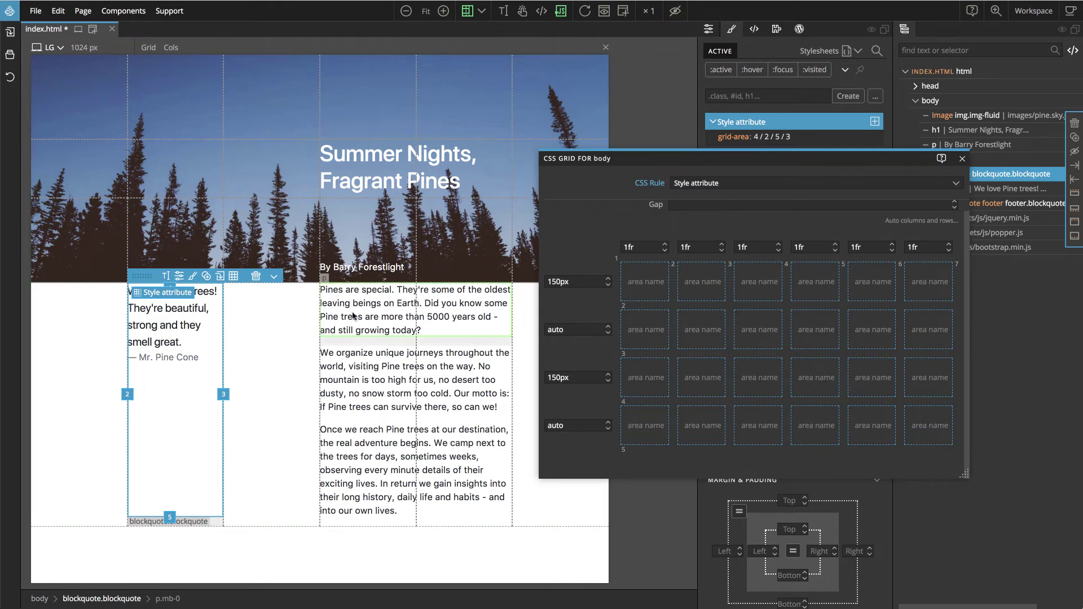
# Fix columns 1 and 6 at 100px and column 3 at 65px, giving 100px 1fr 65px 1fr 1fr 100px
pyautogui.click(639, 247)
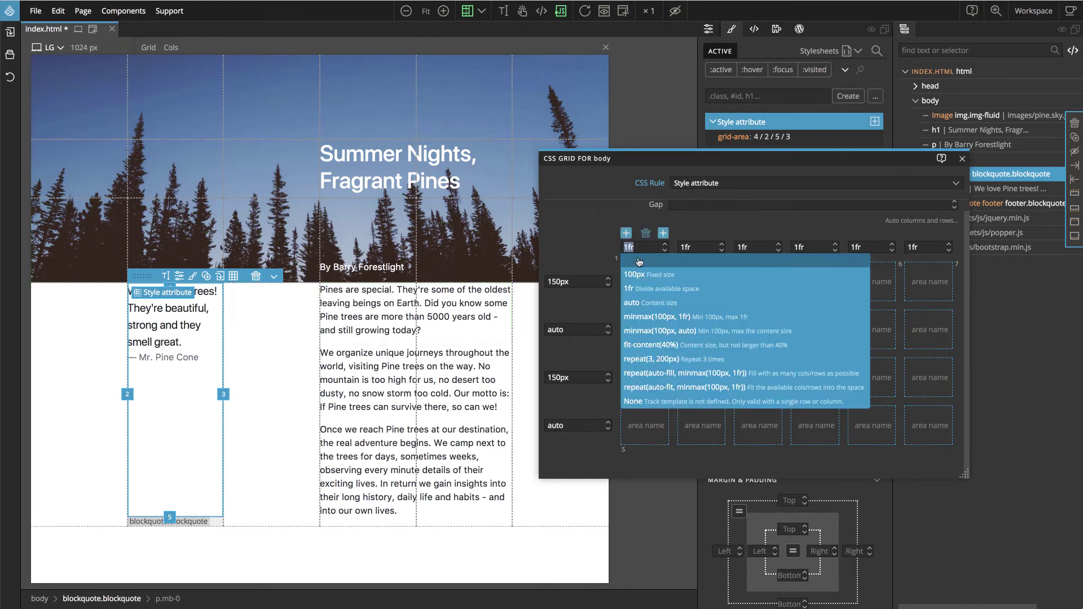
pyautogui.click(636, 274)
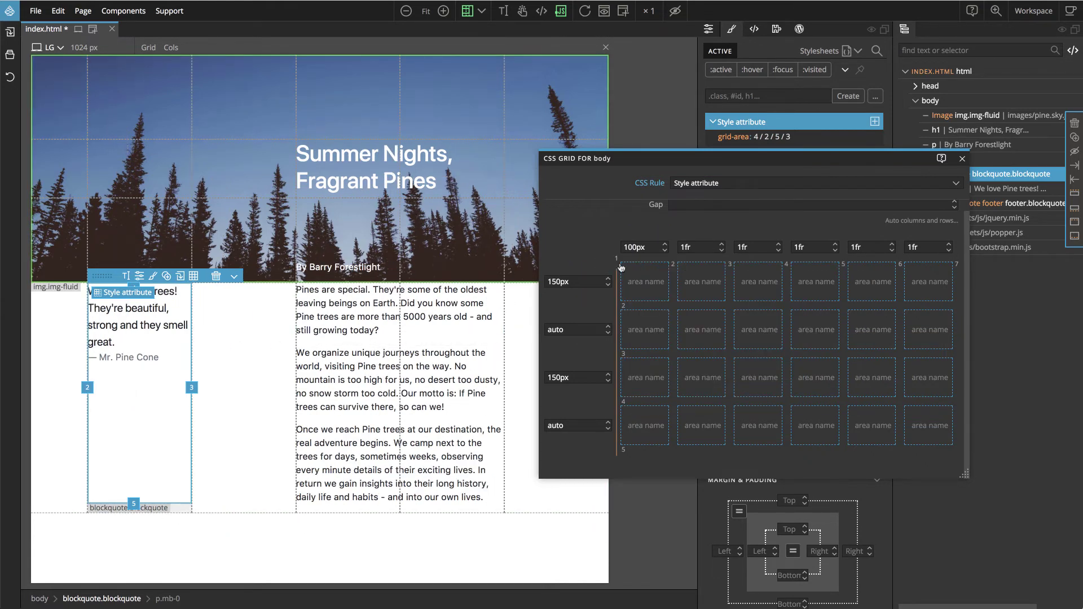
pyautogui.click(920, 247)
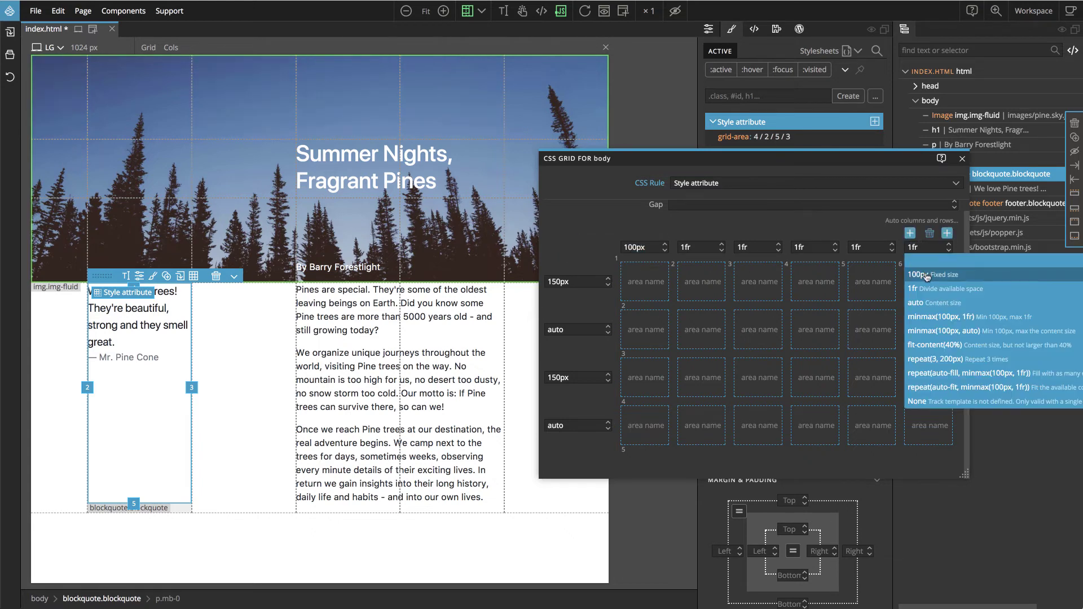
pyautogui.click(924, 274)
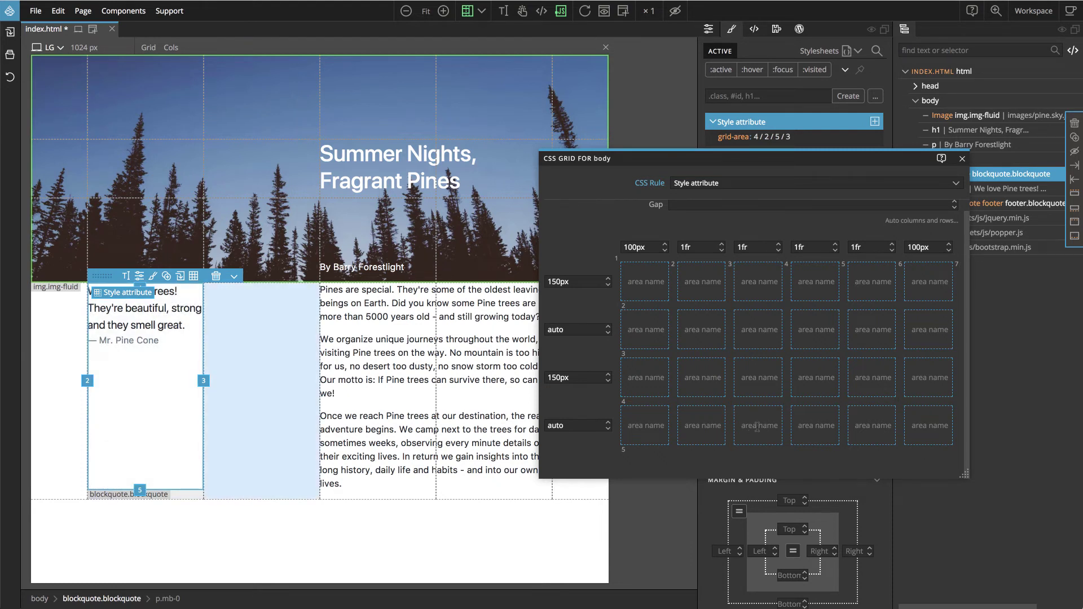
pyautogui.click(755, 248)
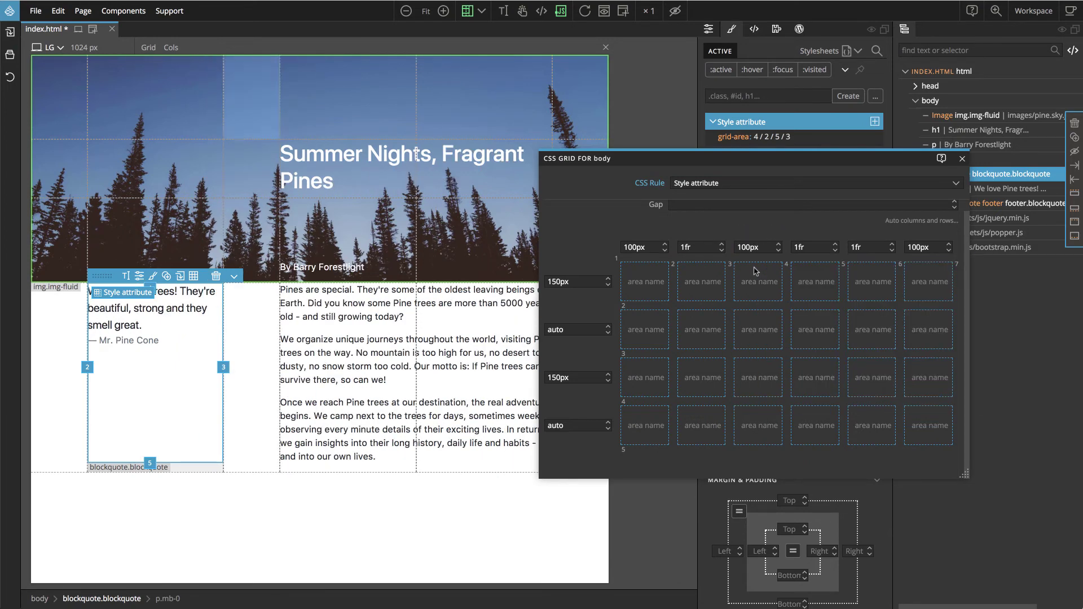
pyautogui.click(777, 251)
pyautogui.moveTo(777, 255); pyautogui.dragTo(777, 270)
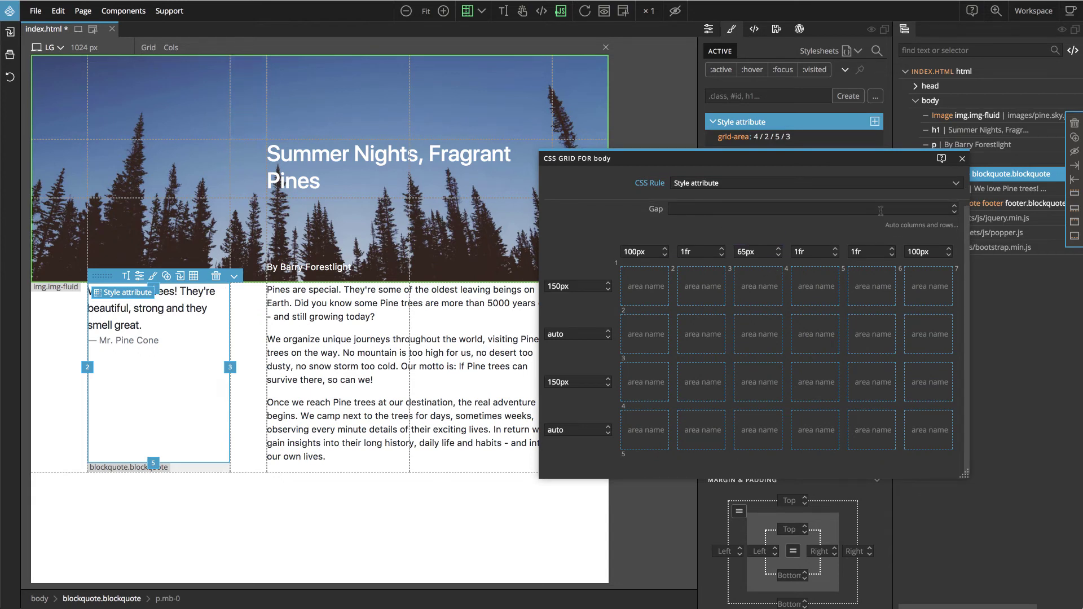
# Set the body grid's Gap field to 10px
pyautogui.moveTo(953, 210); pyautogui.dragTo(955, 209)
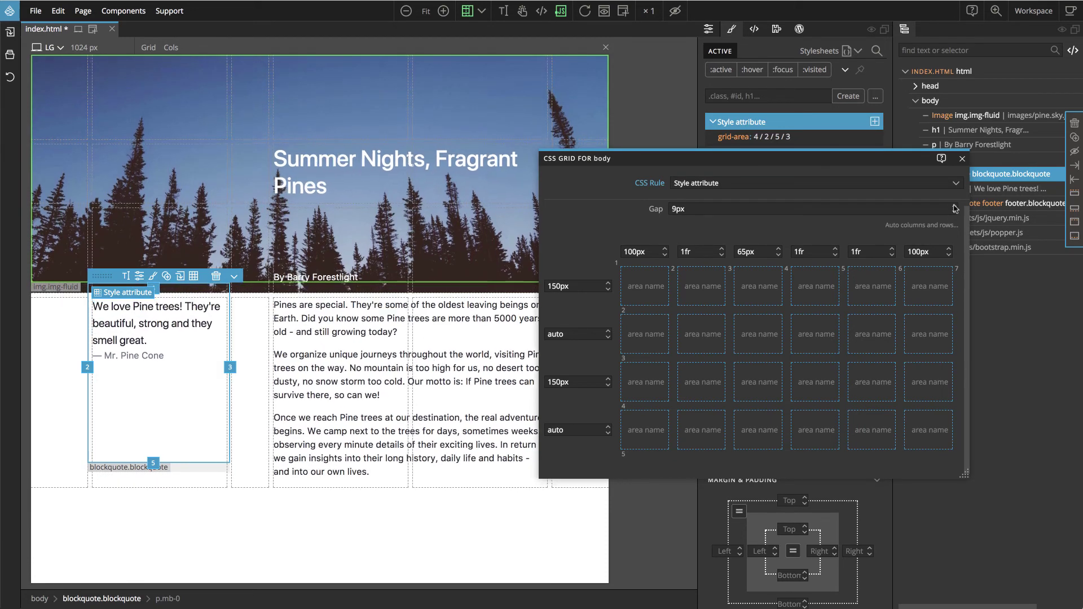
pyautogui.click(953, 208)
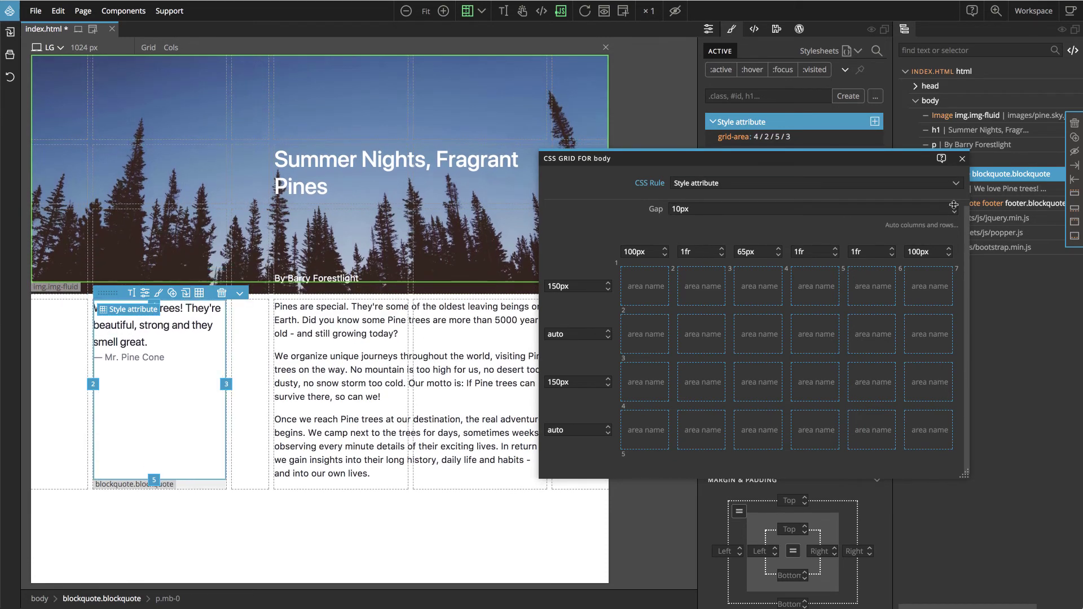